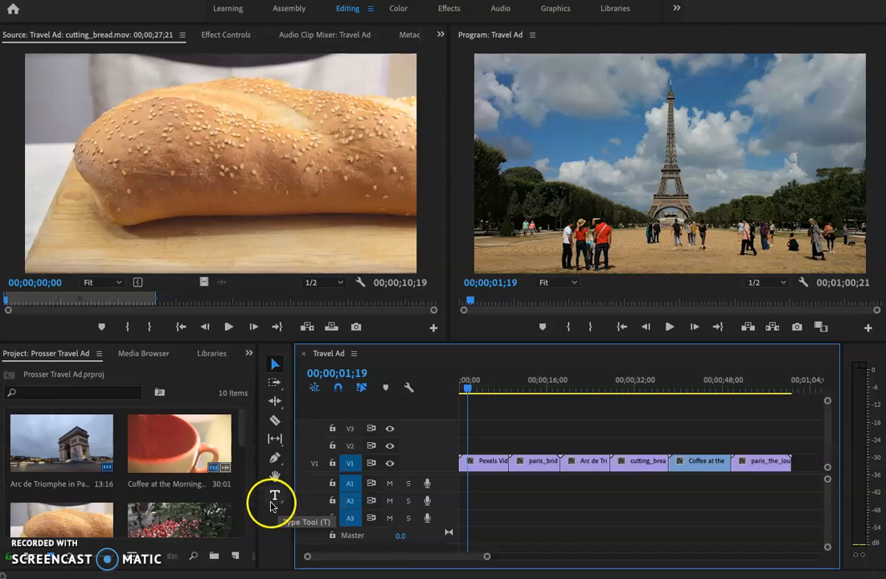
{"action": "left_click", "coordinate": [275, 500]}
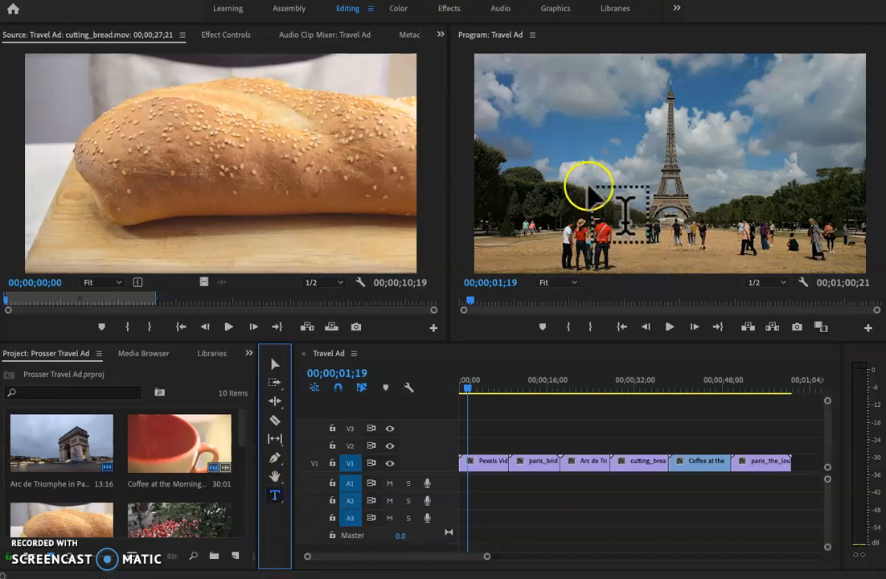
{"action": "left_click", "coordinate": [601, 147]}
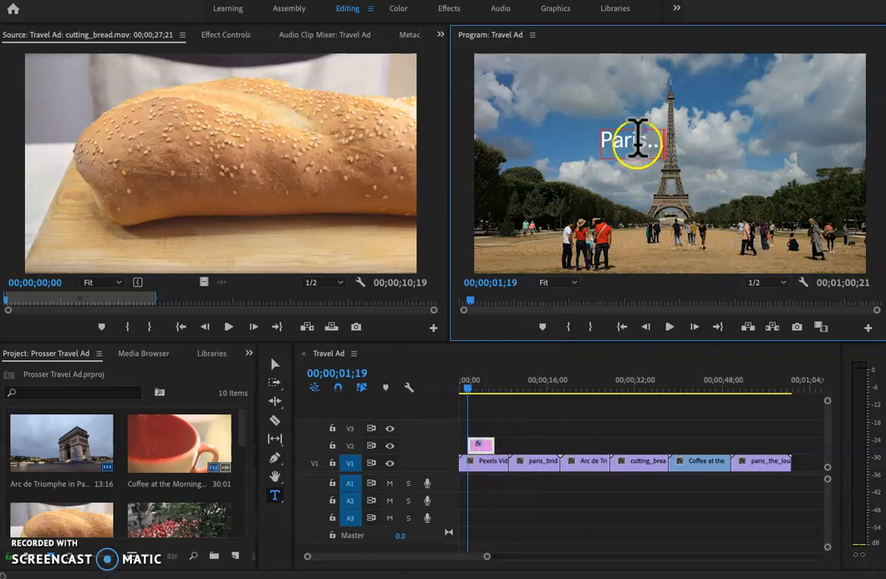
{"action": "left_click", "coordinate": [276, 366]}
{"action": "left_click", "coordinate": [276, 370]}
{"action": "left_click", "coordinate": [275, 369]}
{"action": "left_click", "coordinate": [613, 151]}
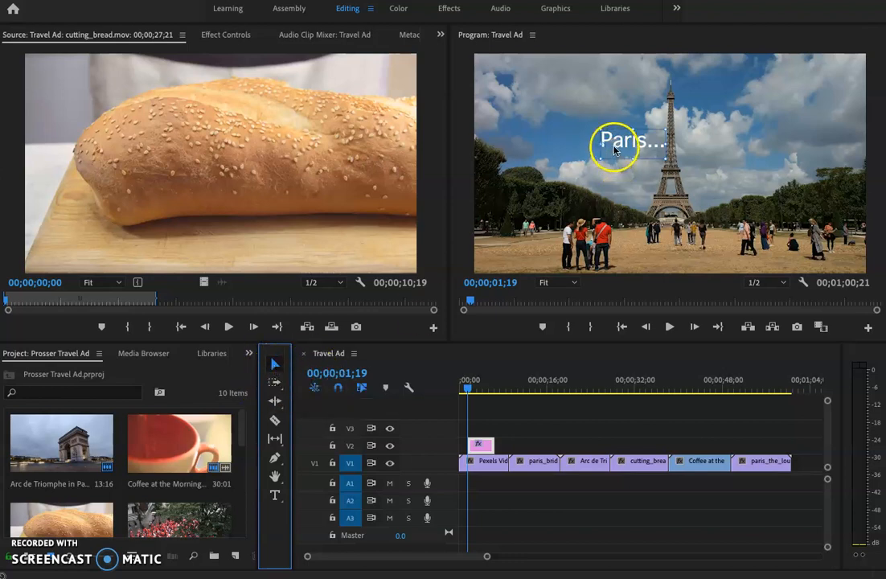
{"action": "left_click", "coordinate": [601, 154]}
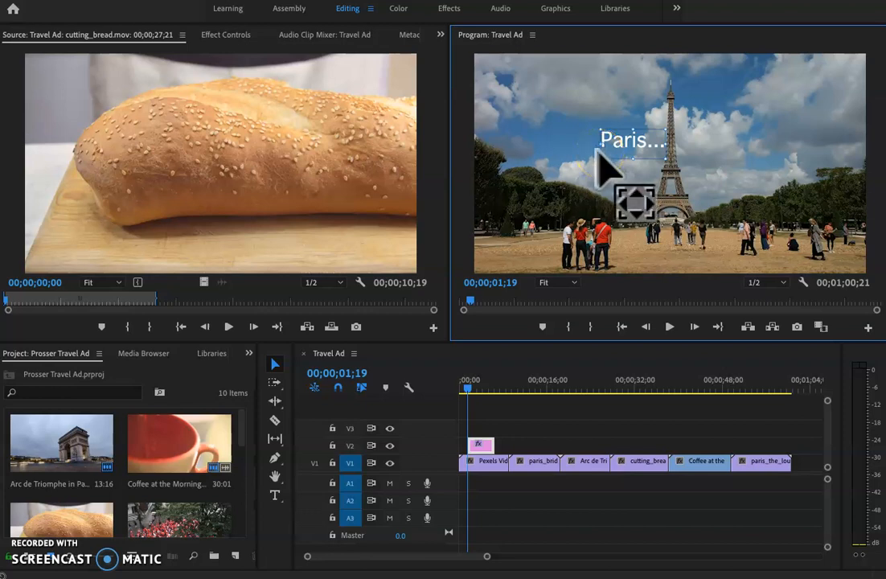
{"action": "left_click", "coordinate": [603, 150]}
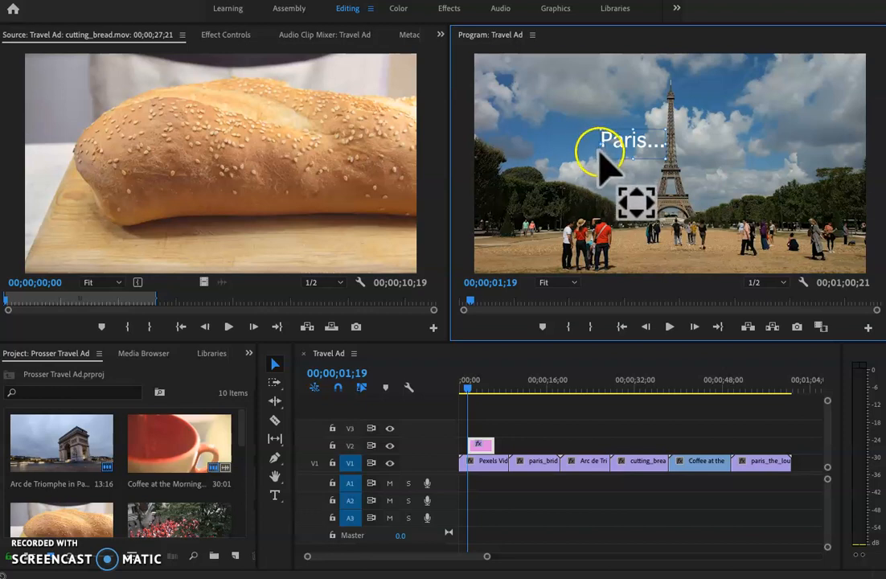
{"action": "right_click", "coordinate": [653, 158]}
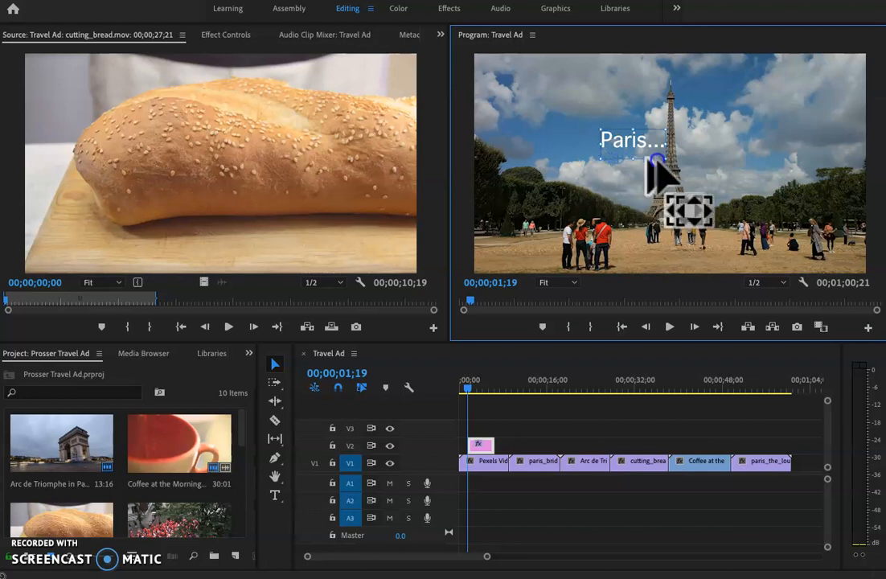
{"action": "left_click", "coordinate": [598, 155]}
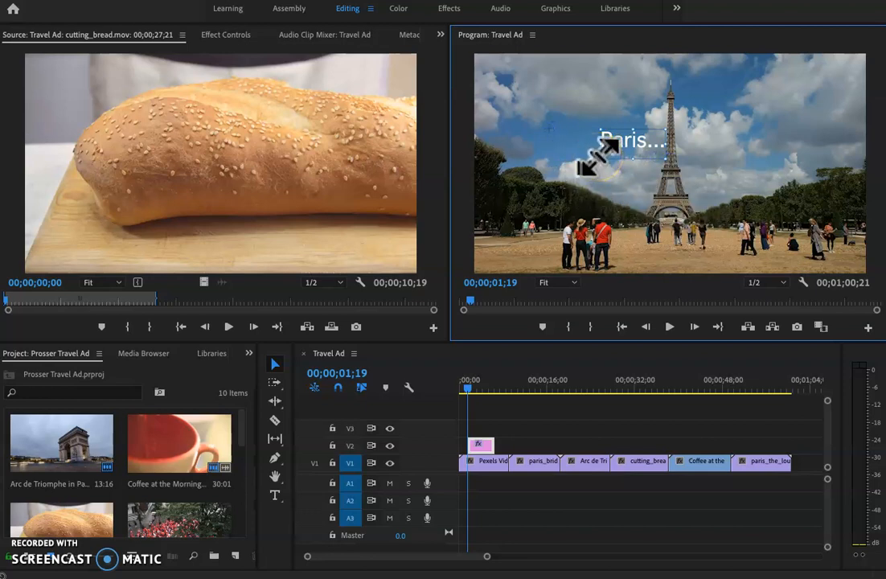
{"action": "left_click_drag", "start_coordinate": [551, 127], "coordinate": [672, 157]}
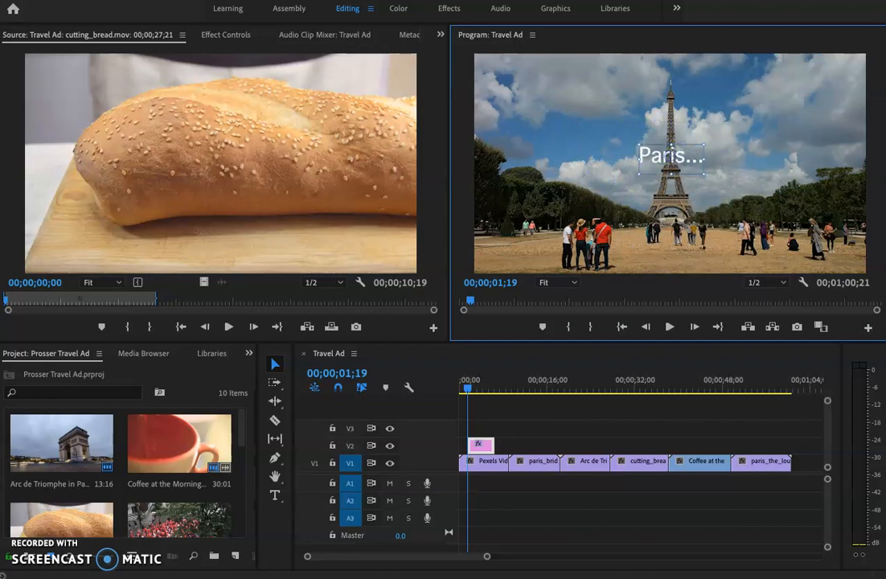
{"action": "left_click", "coordinate": [483, 445]}
{"action": "key", "text": "Delete"}
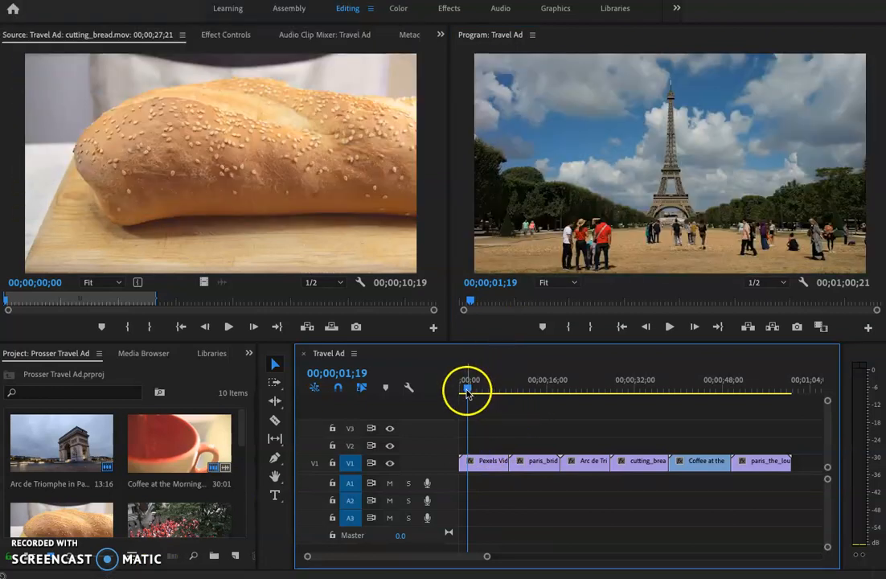
Add the title text "Paris..." in the sky beside the Eiffel Tower, starting at 00;00;00;00 of the sequence.
{"action": "left_click_drag", "start_coordinate": [471, 389], "coordinate": [440, 392]}
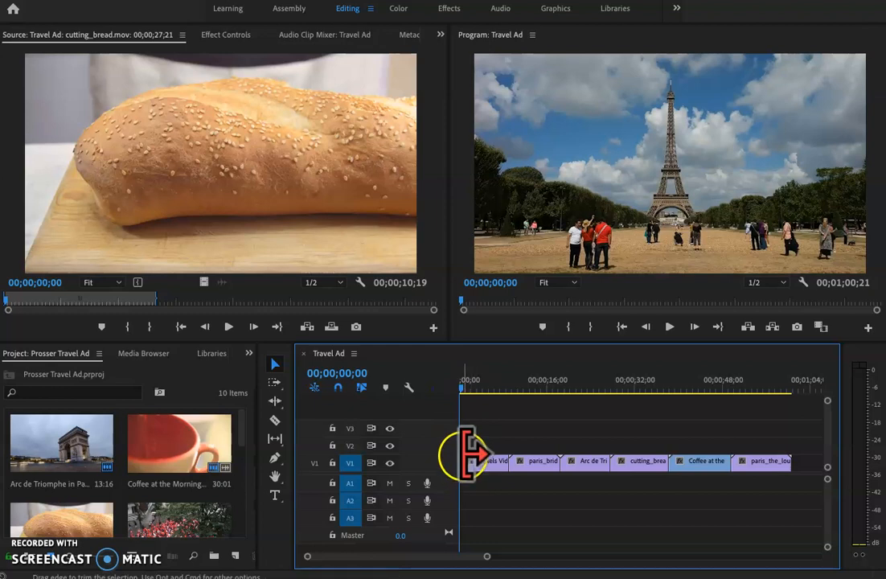
{"action": "left_click", "coordinate": [274, 496]}
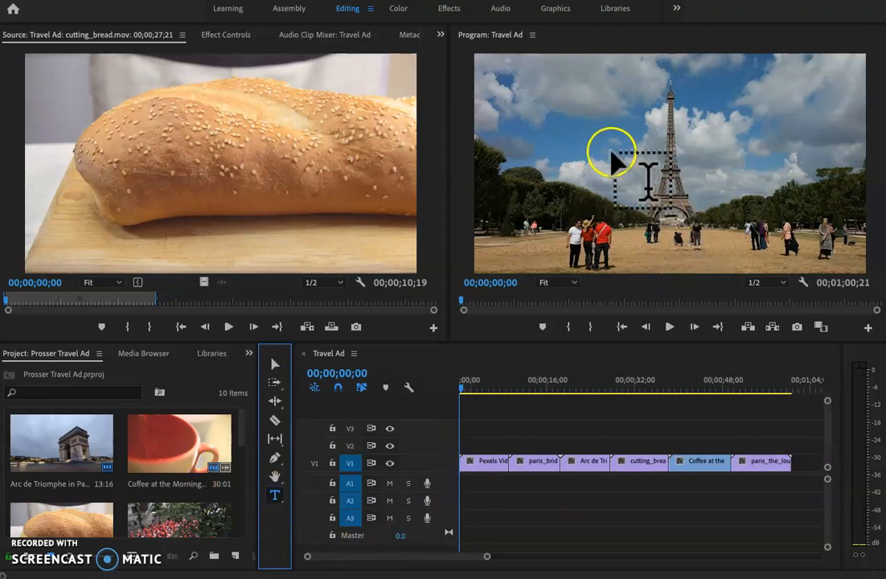
{"action": "left_click", "coordinate": [595, 103]}
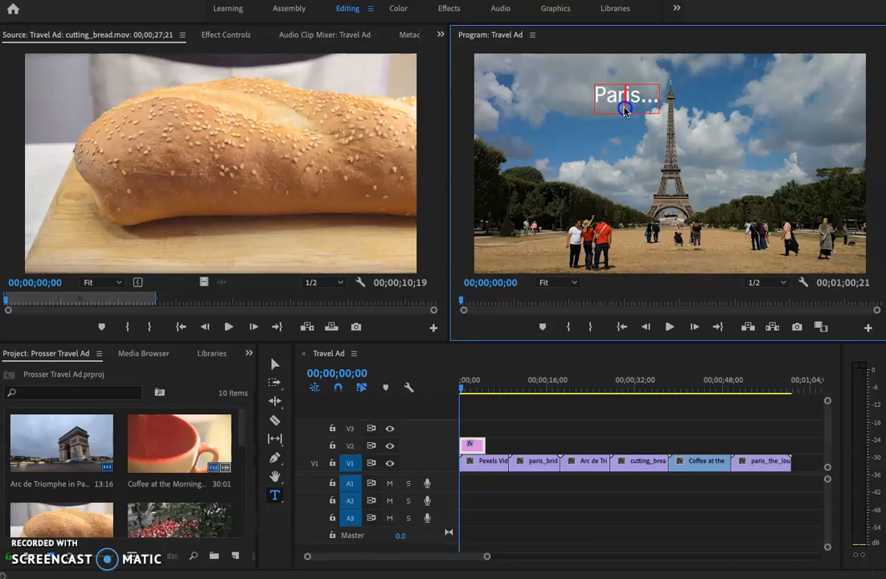
{"action": "double_click", "coordinate": [625, 108]}
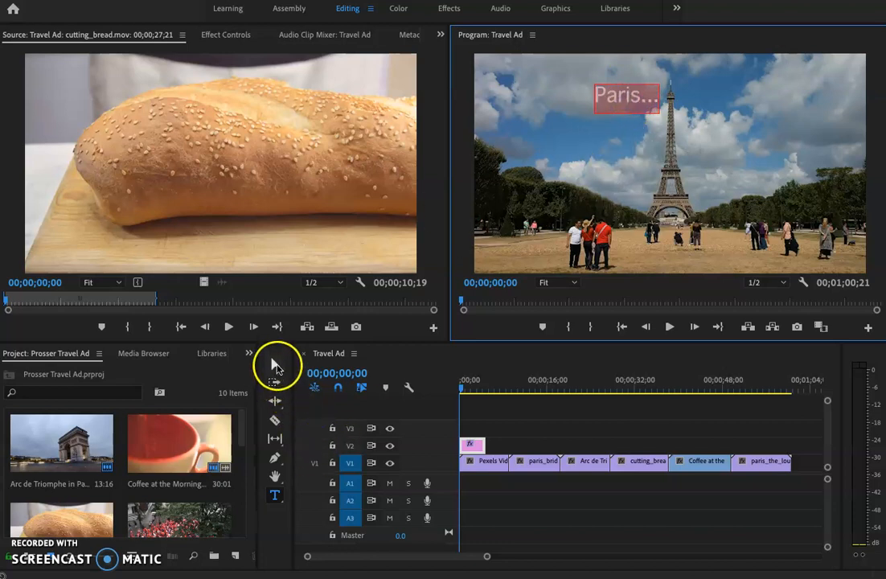
Enlarge the "Paris..." title to more than twice its size and centre it over the Eiffel Tower.
{"action": "left_click", "coordinate": [276, 366]}
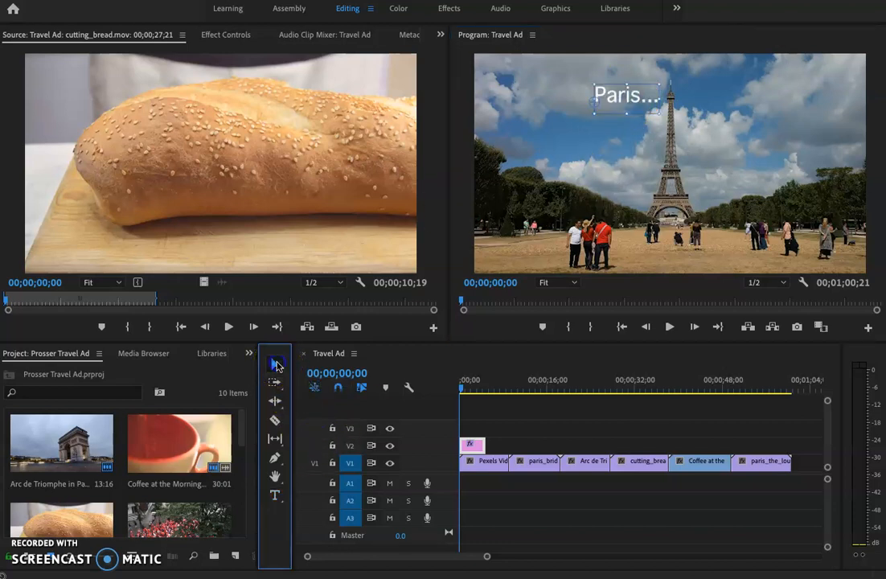
{"action": "left_click", "coordinate": [605, 108]}
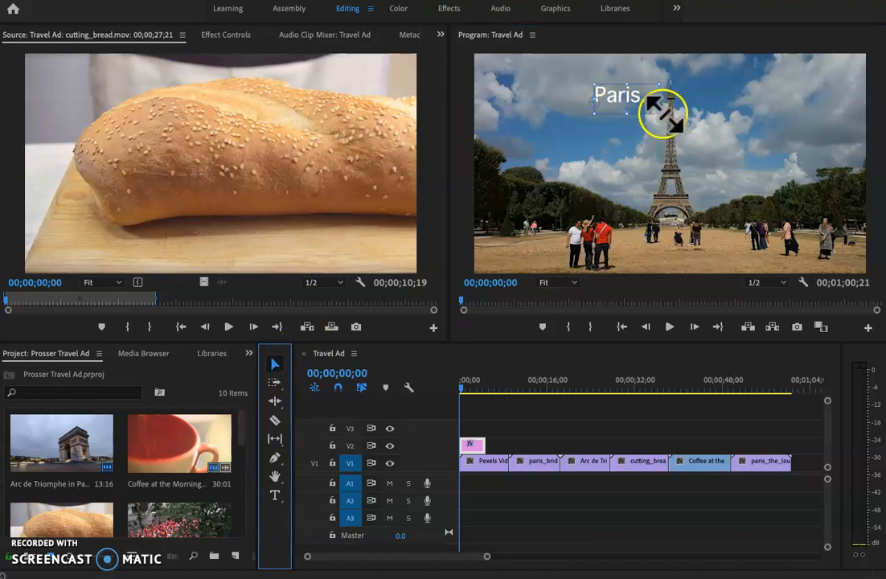
{"action": "left_click_drag", "start_coordinate": [633, 105], "coordinate": [681, 138]}
{"action": "left_click_drag", "start_coordinate": [630, 129], "coordinate": [605, 121]}
{"action": "left_click_drag", "start_coordinate": [660, 144], "coordinate": [732, 187]}
{"action": "left_click_drag", "start_coordinate": [677, 117], "coordinate": [686, 143]}
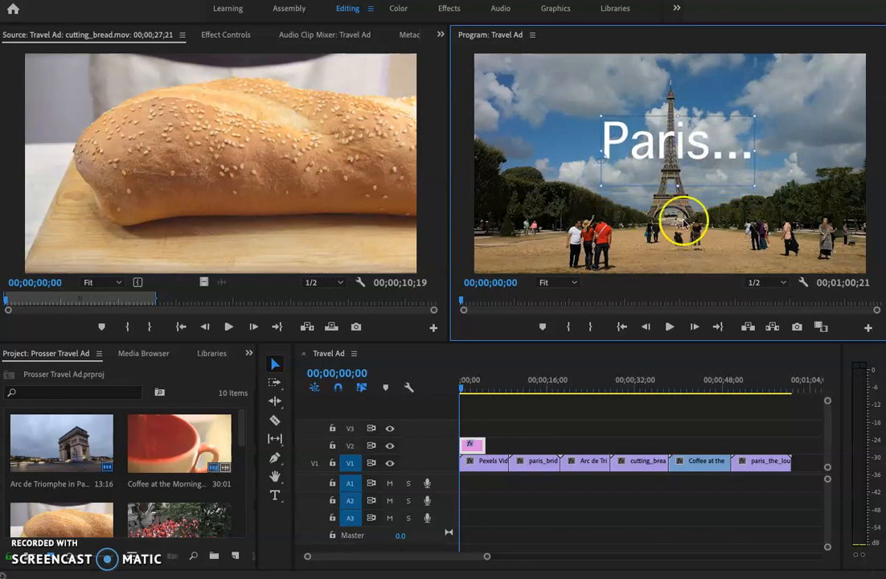
{"action": "left_click_drag", "start_coordinate": [701, 139], "coordinate": [694, 145]}
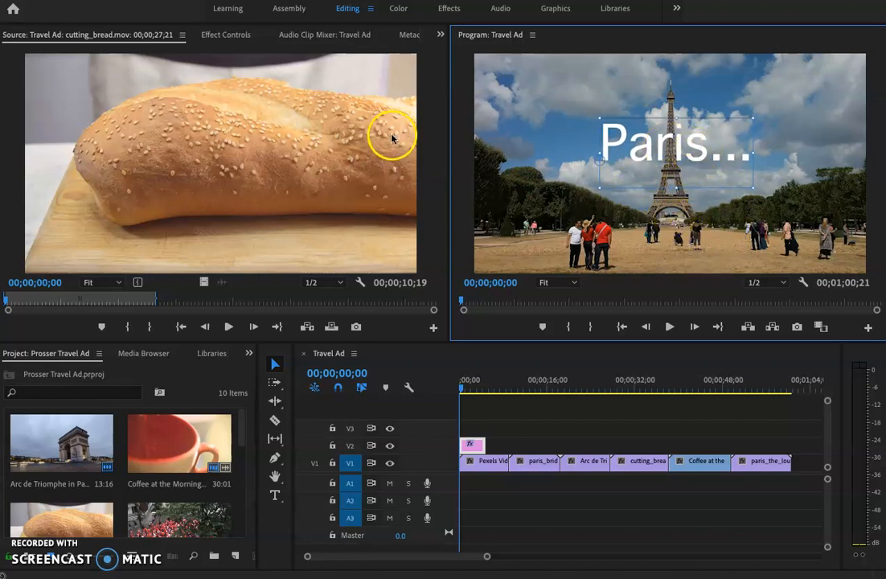
In the Effects workspace, set the title's font to Trattatello and its font size to 178.
{"action": "left_click", "coordinate": [457, 13]}
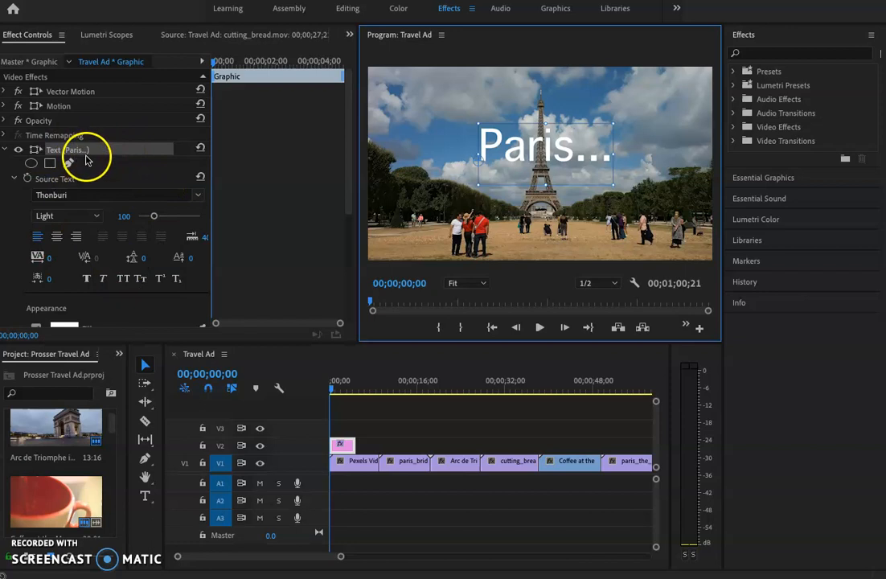
{"action": "left_click", "coordinate": [197, 197]}
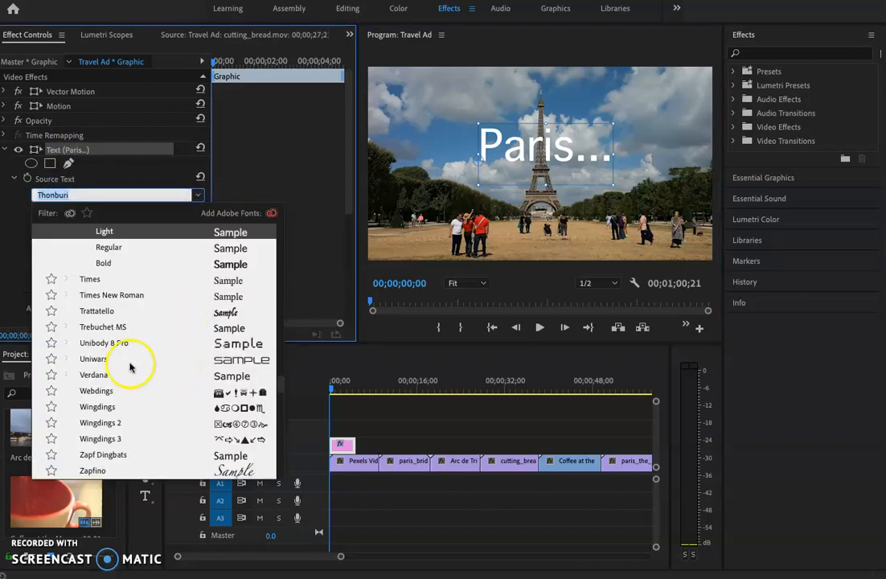
{"action": "scroll", "coordinate": [129, 366], "scroll_direction": "down", "scroll_amount": 1}
{"action": "left_click", "coordinate": [151, 298]}
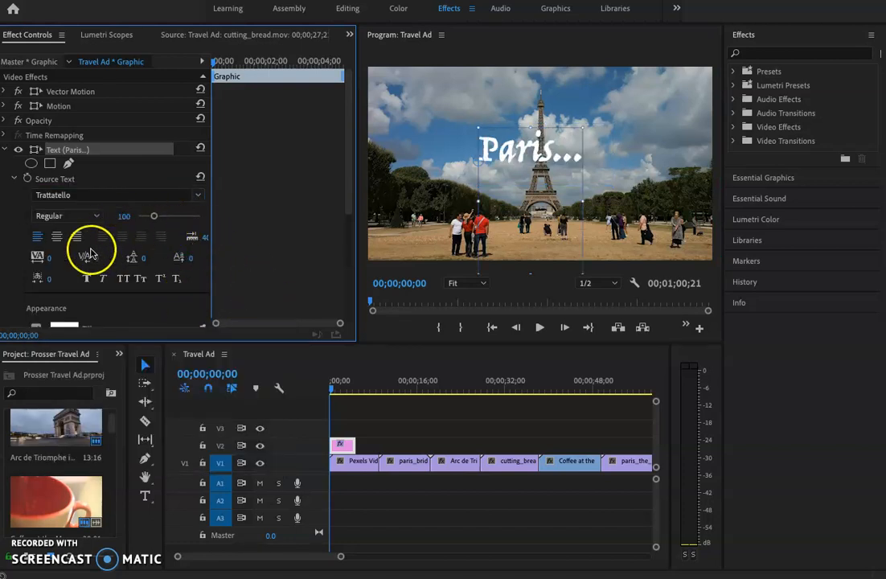
{"action": "left_click_drag", "start_coordinate": [152, 219], "coordinate": [172, 220]}
{"action": "left_click", "coordinate": [166, 218]}
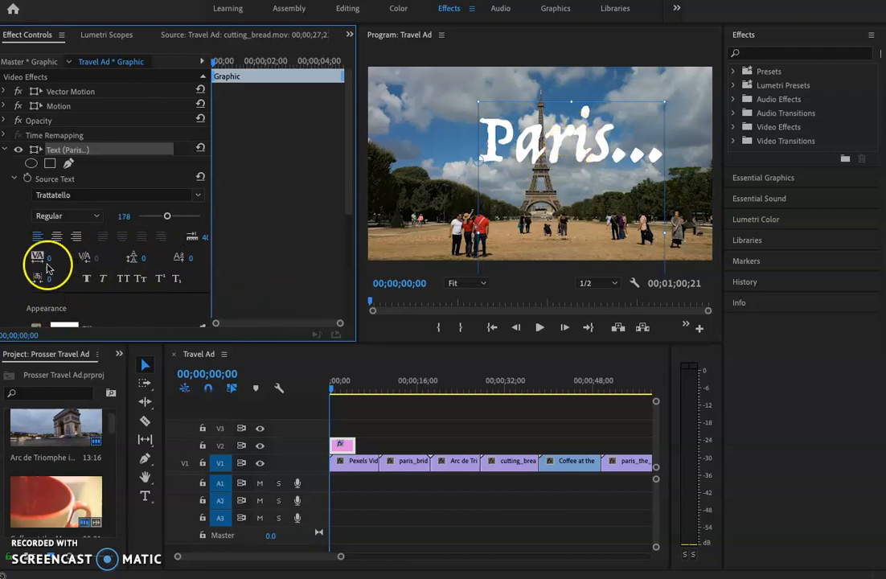
Set the title's tracking to 63, centre-align the text and reposition it over the Eiffel Tower.
{"action": "left_click_drag", "start_coordinate": [52, 261], "coordinate": [63, 261]}
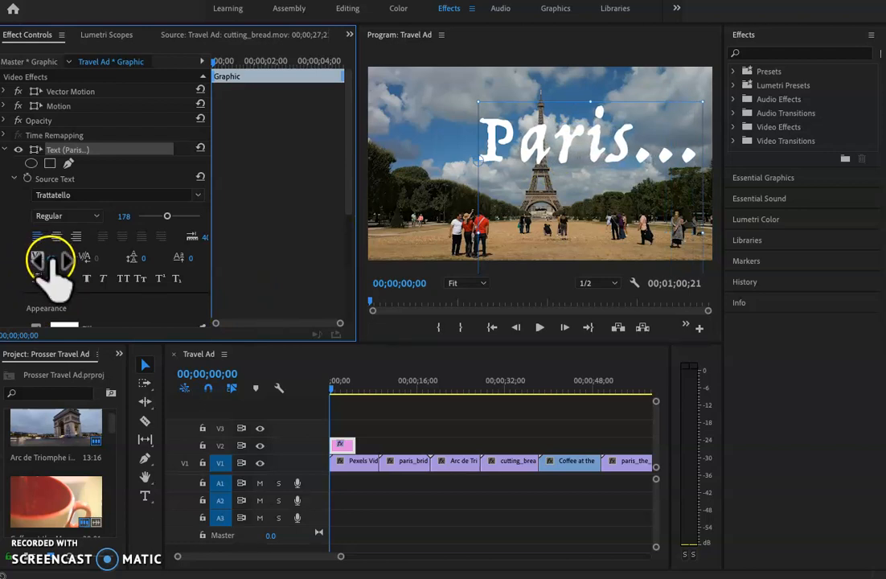
{"action": "left_click", "coordinate": [57, 237]}
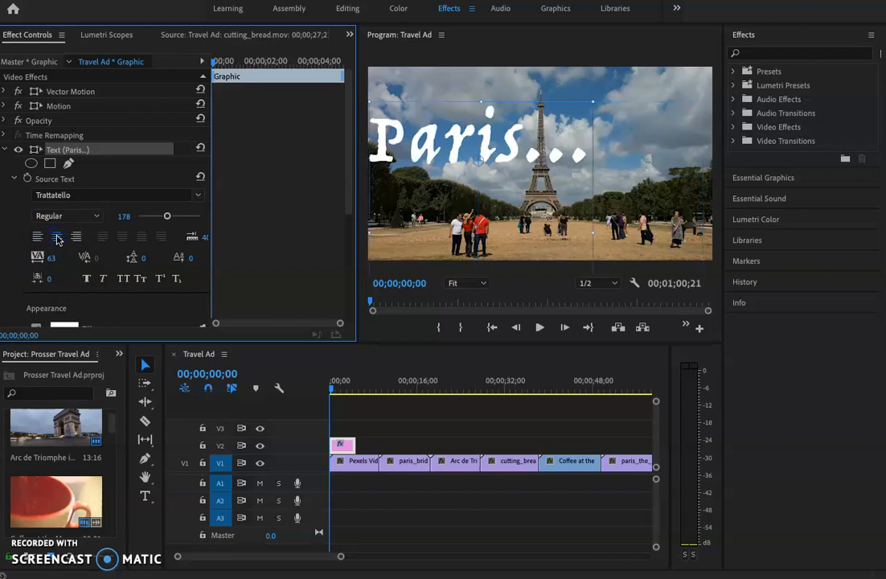
{"action": "left_click_drag", "start_coordinate": [499, 149], "coordinate": [562, 143]}
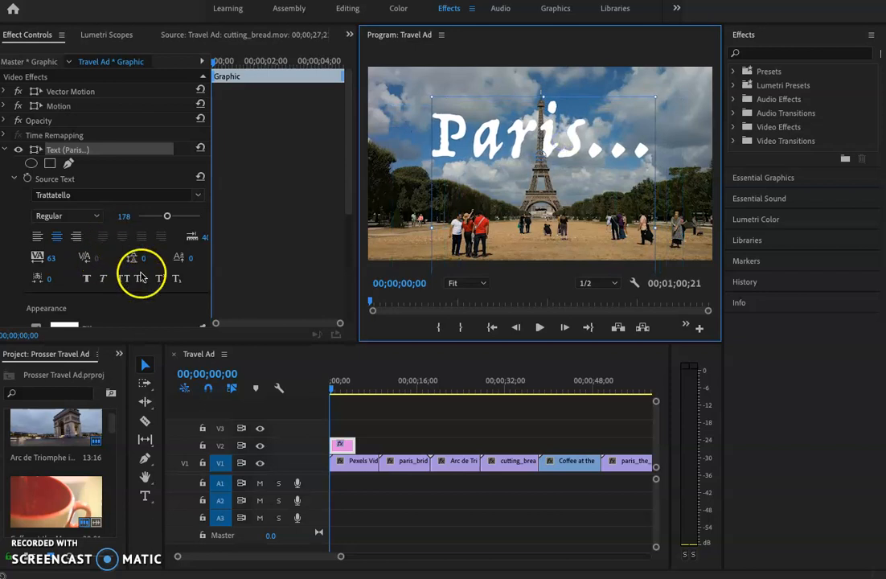
Set the title's fill colour to black (000000) and nudge the title slightly downward in the frame.
{"action": "scroll", "coordinate": [96, 278], "scroll_direction": "down", "scroll_amount": 5}
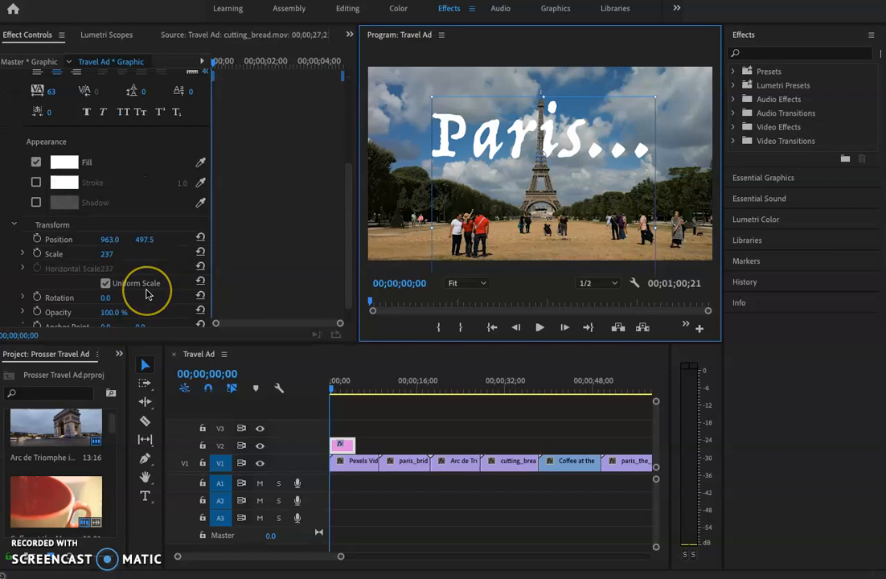
{"action": "scroll", "coordinate": [146, 294], "scroll_direction": "up", "scroll_amount": 4}
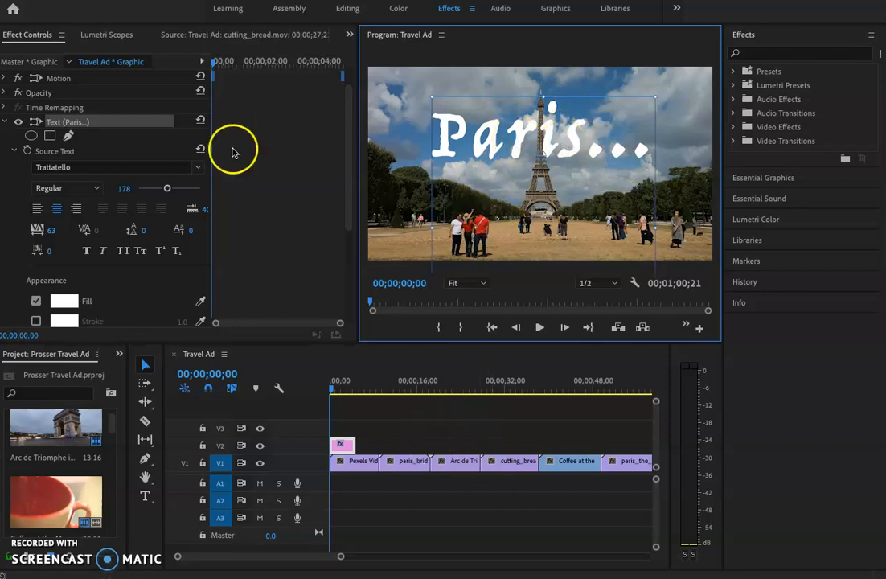
{"action": "left_click", "coordinate": [66, 301]}
{"action": "left_click_drag", "start_coordinate": [395, 171], "coordinate": [469, 93]}
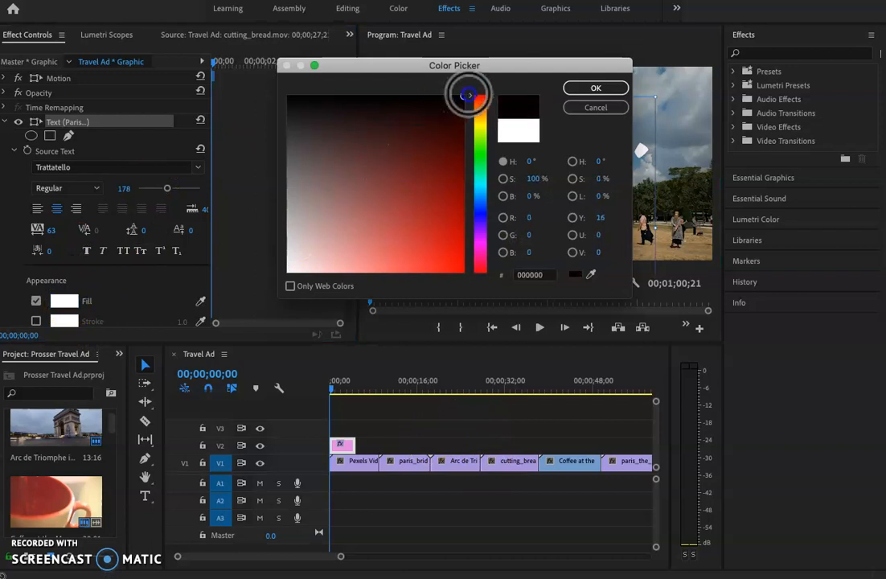
{"action": "left_click", "coordinate": [593, 88]}
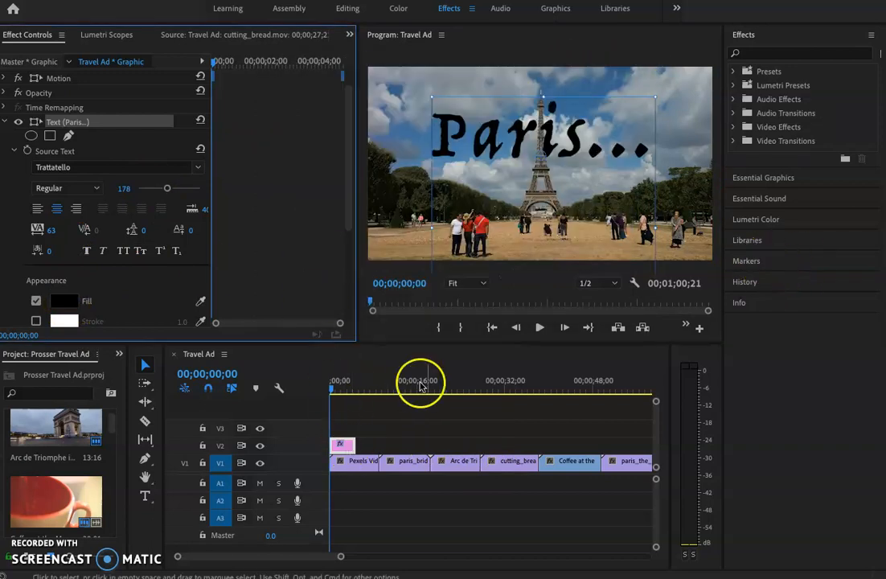
{"action": "left_click", "coordinate": [568, 155]}
{"action": "mouse_move", "coordinate": [569, 155]}
{"action": "left_mouse_down"}
{"action": "mouse_move", "coordinate": [566, 162]}
{"action": "mouse_move", "coordinate": [570, 148]}
{"action": "left_mouse_up"}
{"action": "left_click", "coordinate": [432, 494]}
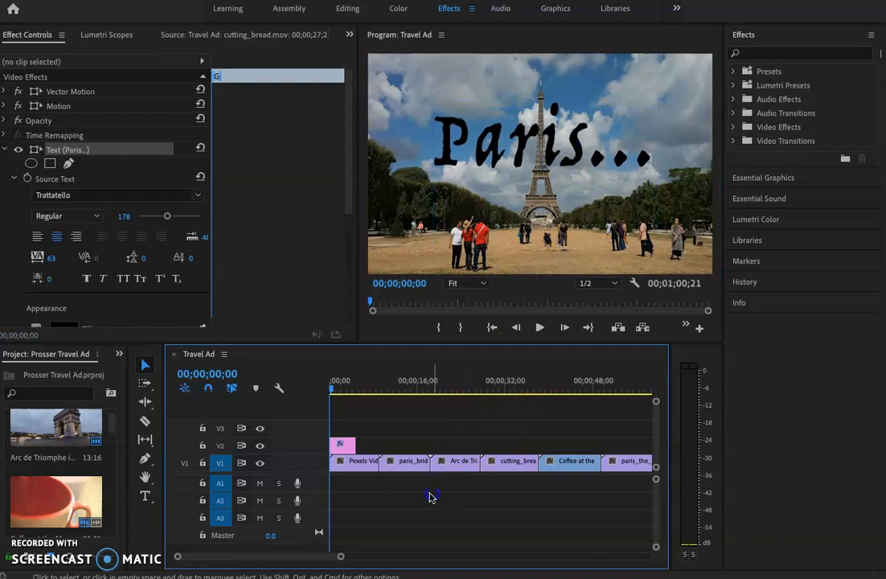
Extend the end of the title clip on V2 slightly so that it lasts longer over the first video clip.
{"action": "left_click", "coordinate": [343, 445]}
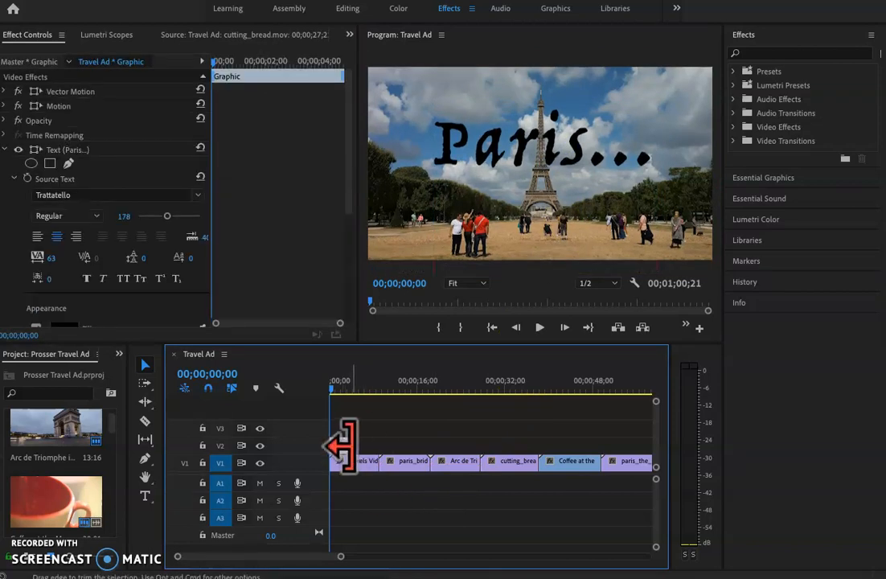
{"action": "mouse_move", "coordinate": [354, 444]}
{"action": "left_mouse_down"}
{"action": "mouse_move", "coordinate": [367, 444]}
{"action": "mouse_move", "coordinate": [346, 447]}
{"action": "mouse_move", "coordinate": [411, 445]}
{"action": "mouse_move", "coordinate": [361, 445]}
{"action": "left_mouse_up"}
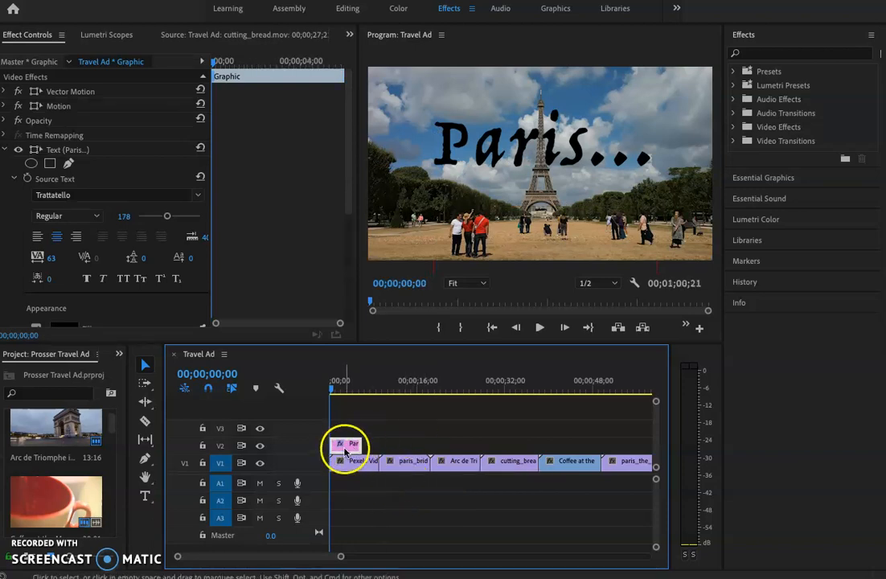
{"action": "left_click_drag", "start_coordinate": [347, 449], "coordinate": [347, 446]}
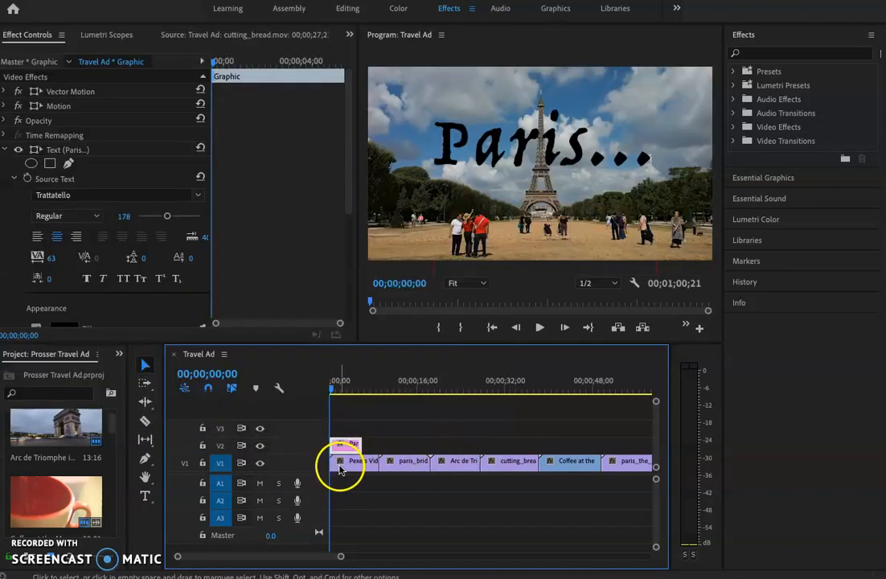
Move the first video clip to V3 above the title clip and return it to V1.
{"action": "left_click_drag", "start_coordinate": [357, 465], "coordinate": [351, 434]}
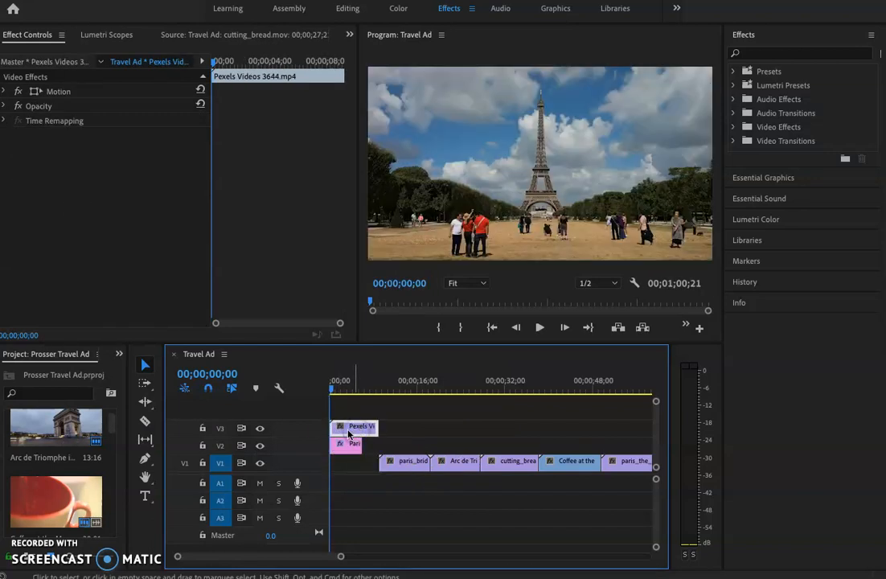
{"action": "left_click", "coordinate": [345, 453]}
{"action": "left_click", "coordinate": [350, 435]}
{"action": "mouse_move", "coordinate": [348, 431]}
{"action": "left_mouse_down"}
{"action": "mouse_move", "coordinate": [353, 462]}
{"action": "mouse_move", "coordinate": [350, 448]}
{"action": "left_mouse_up"}
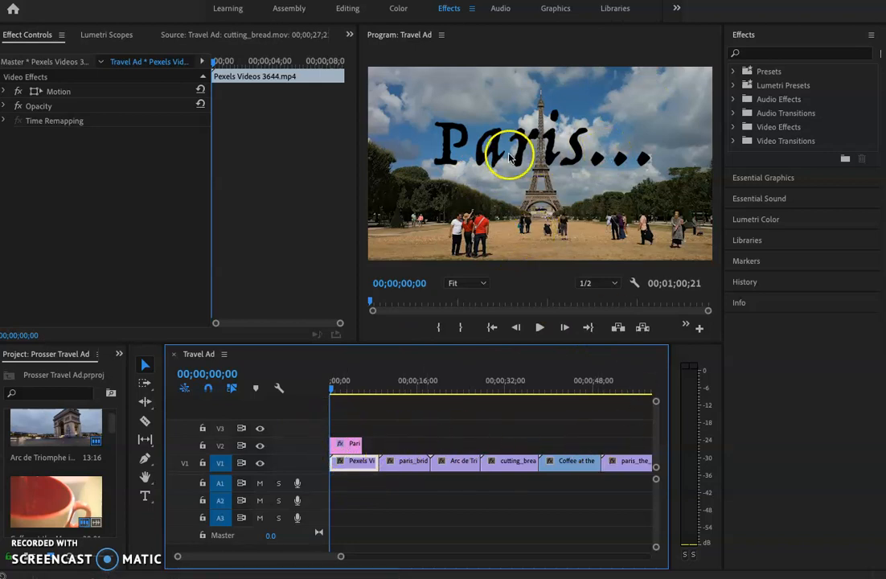
Copy the "Paris..." title clip on V2 and lock video track V1.
{"action": "left_click", "coordinate": [355, 448]}
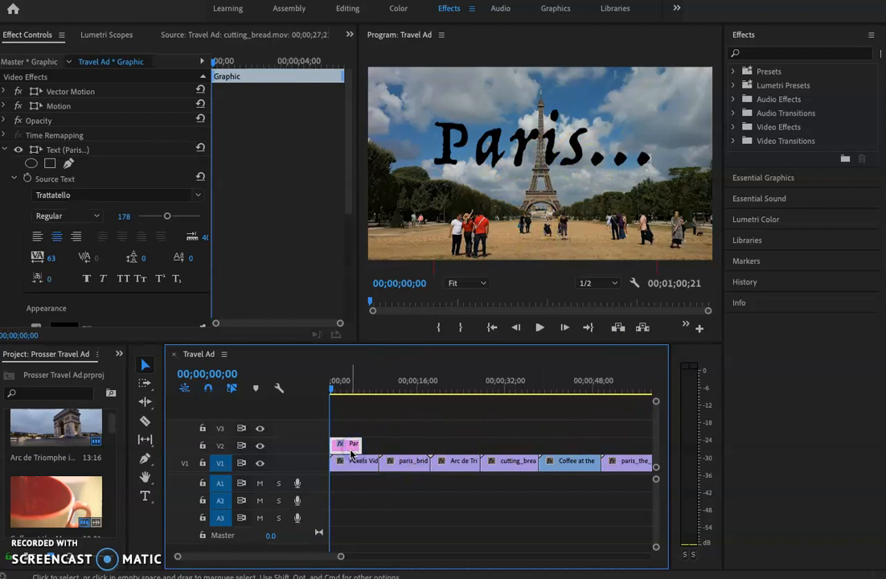
{"action": "right_click", "coordinate": [351, 454]}
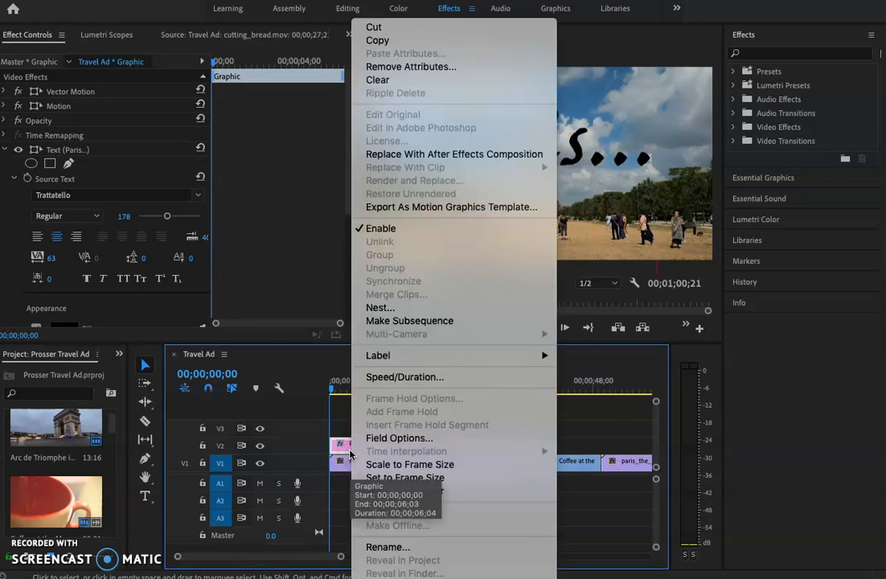
{"action": "left_click", "coordinate": [419, 38]}
{"action": "left_click", "coordinate": [198, 473]}
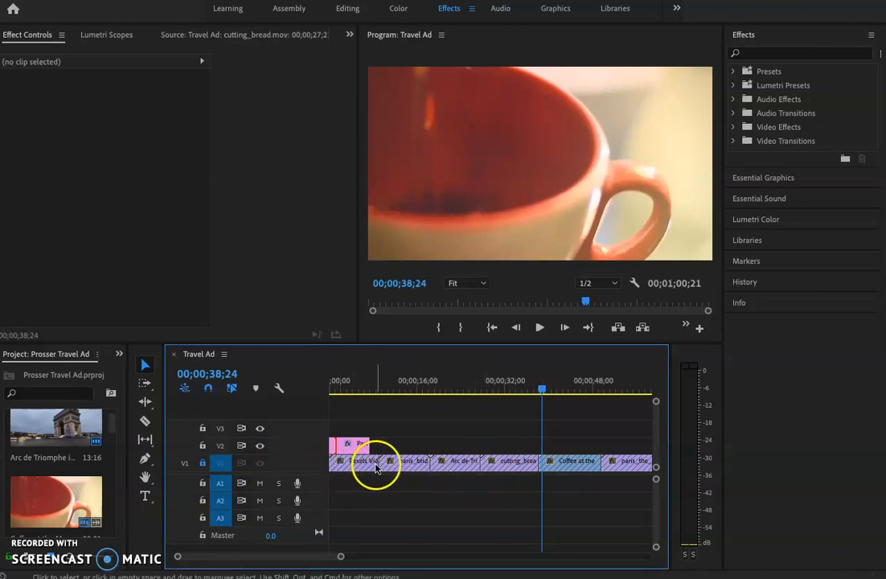
Paste a copy of the title clip and place it on V2 above the Arc de Triomphe clip.
{"action": "left_click", "coordinate": [354, 444]}
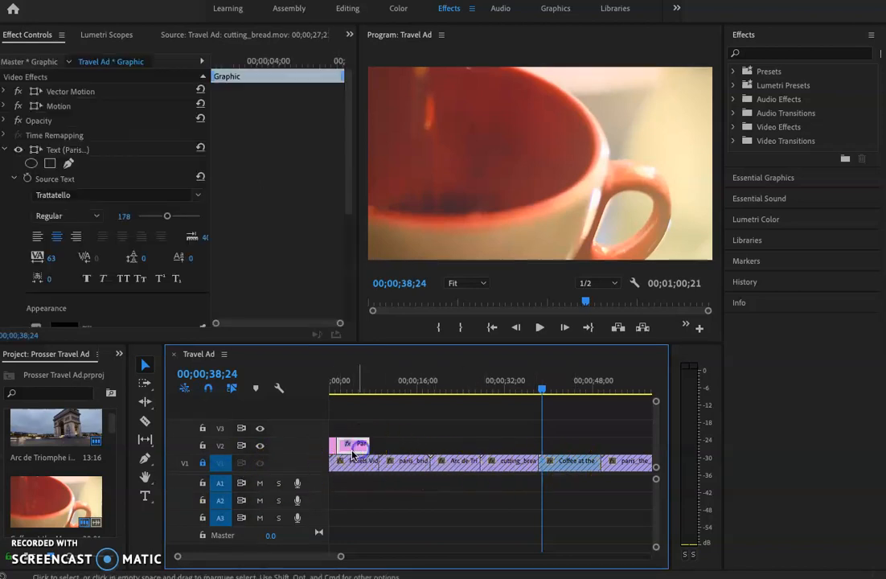
{"action": "right_click", "coordinate": [350, 451]}
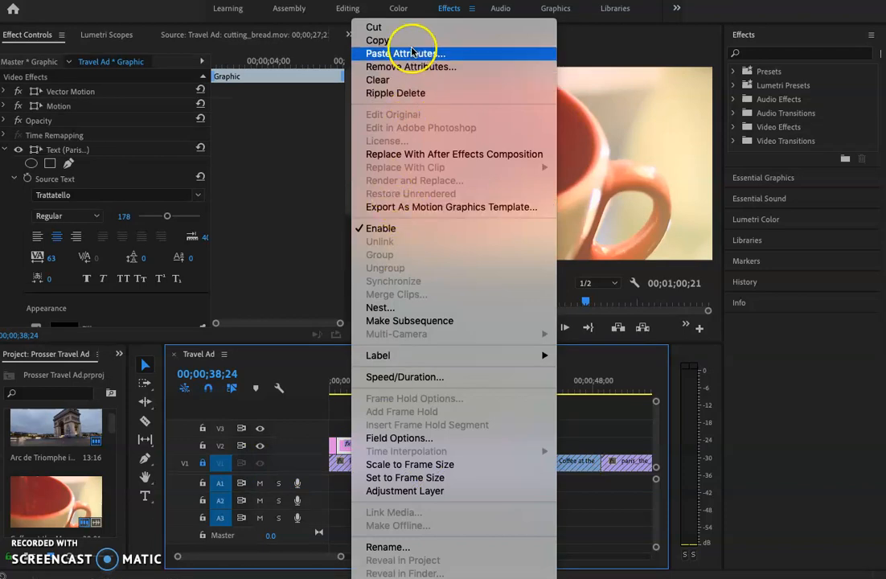
{"action": "left_click", "coordinate": [336, 445]}
{"action": "left_click", "coordinate": [356, 450]}
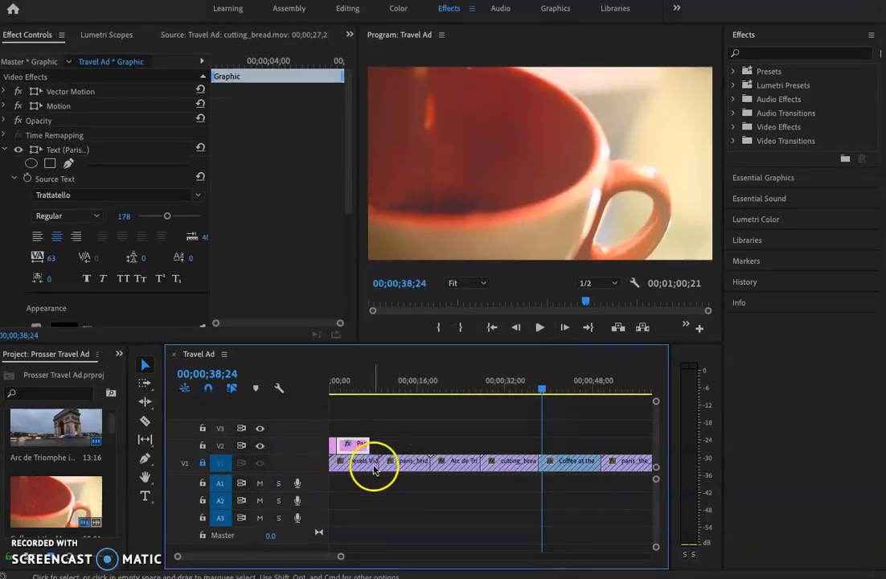
{"action": "key", "text": "ctrl+v"}
{"action": "left_click_drag", "start_coordinate": [553, 447], "coordinate": [463, 456]}
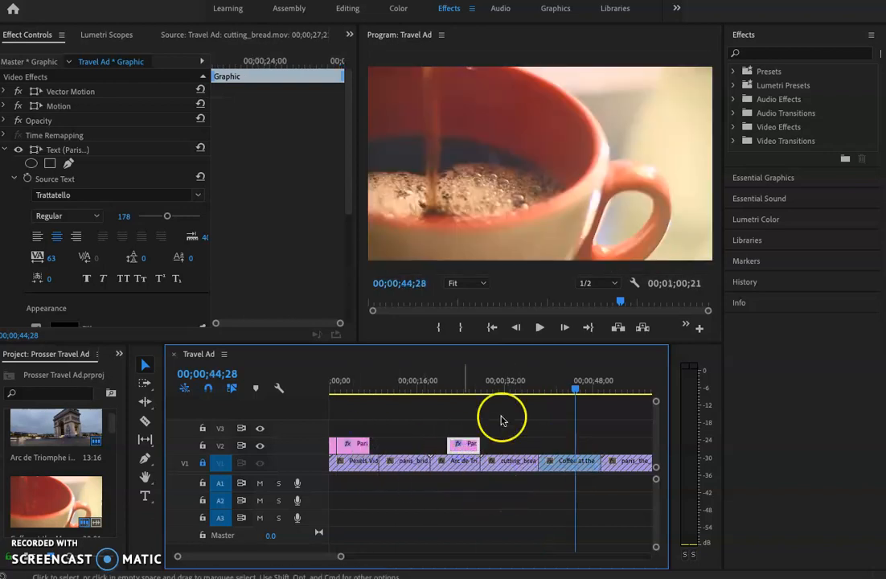
Park the playhead at 00;00;23;20 over the copied title and replace its text with "Monuments".
{"action": "left_click_drag", "start_coordinate": [574, 395], "coordinate": [458, 400]}
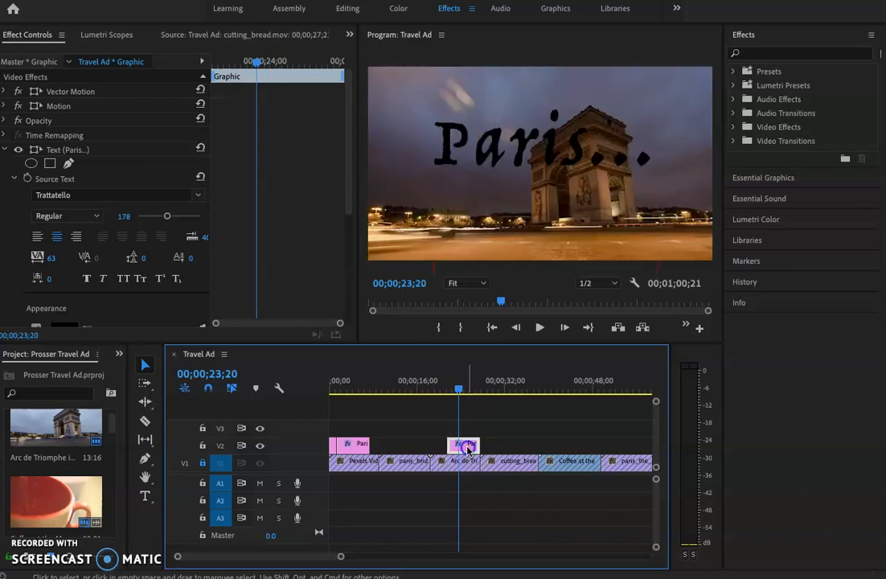
{"action": "left_click", "coordinate": [522, 130]}
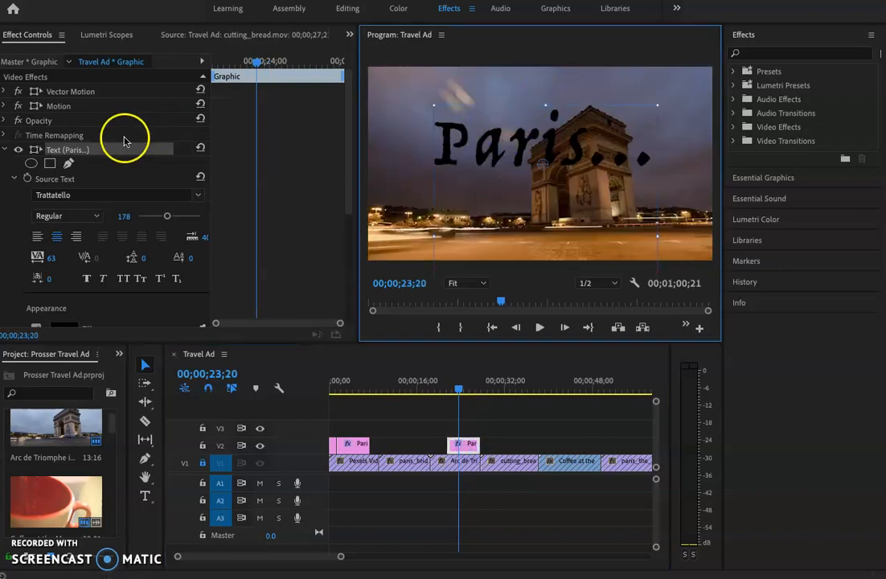
{"action": "key", "text": "t"}
{"action": "left_click", "coordinate": [515, 145]}
{"action": "key", "text": "ctrl+a"}
{"action": "left_click", "coordinate": [273, 465]}
{"action": "left_click", "coordinate": [155, 550]}
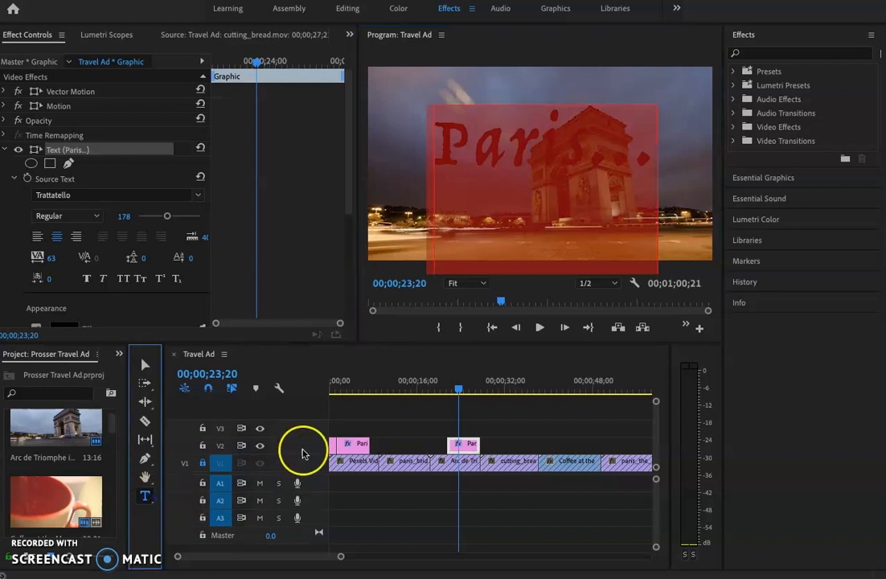
{"action": "left_click", "coordinate": [508, 162]}
{"action": "left_click", "coordinate": [649, 169]}
{"action": "key", "text": "BackSpace"}
{"action": "key", "text": "BackSpace"}
{"action": "key", "text": "BackSpace"}
{"action": "key", "text": "BackSpace"}
{"action": "key", "text": "BackSpace"}
{"action": "key", "text": "BackSpace"}
{"action": "key", "text": "BackSpace"}
{"action": "key", "text": "BackSpace"}
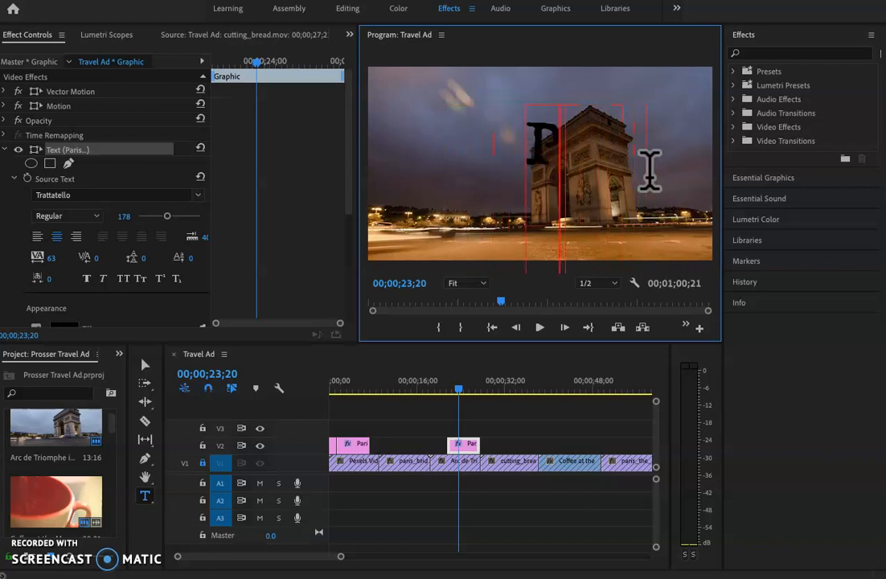
{"action": "type", "text": "Monuments"}
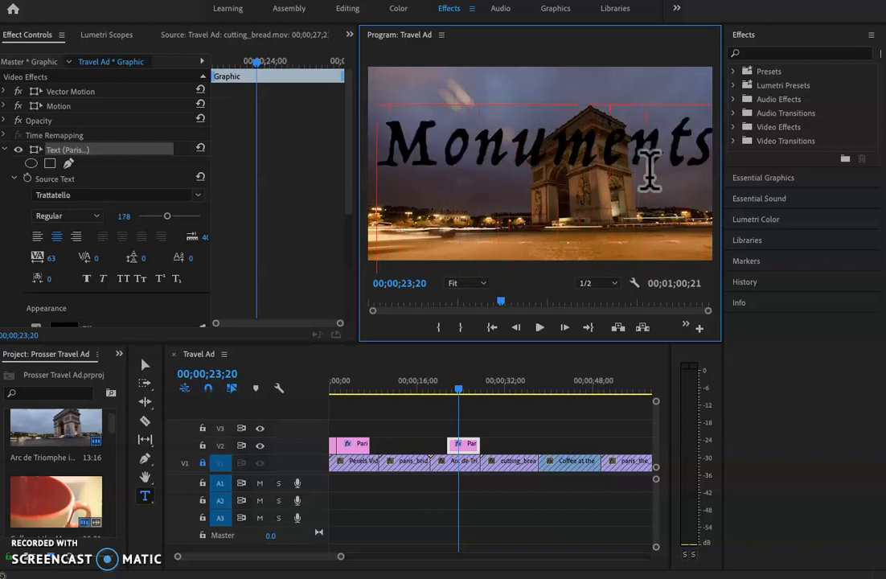
Set the fill colour of the whole "Monuments" text to white (FFFFFF).
{"action": "left_click", "coordinate": [641, 173]}
{"action": "double_click", "coordinate": [634, 159]}
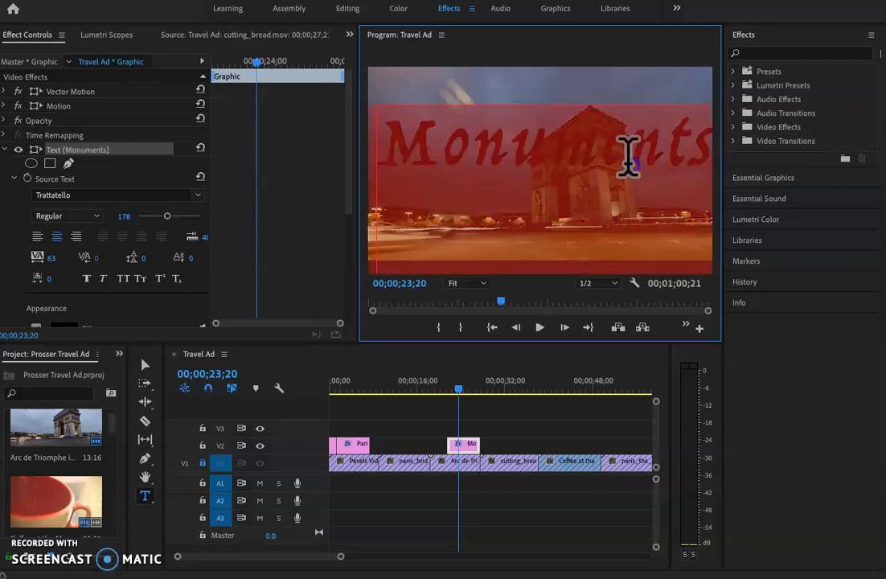
{"action": "scroll", "coordinate": [69, 290], "scroll_direction": "down", "scroll_amount": 3}
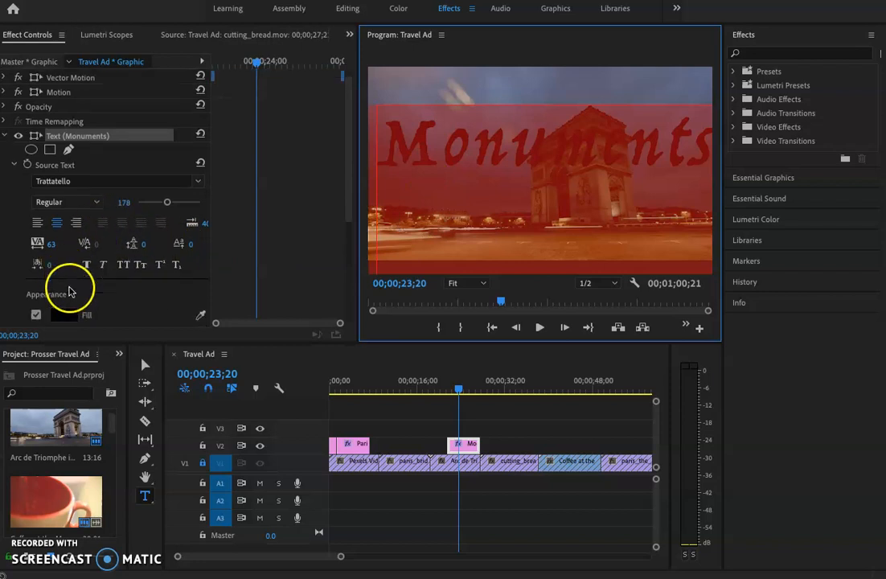
{"action": "left_click", "coordinate": [68, 274]}
{"action": "left_click_drag", "start_coordinate": [373, 212], "coordinate": [276, 273]}
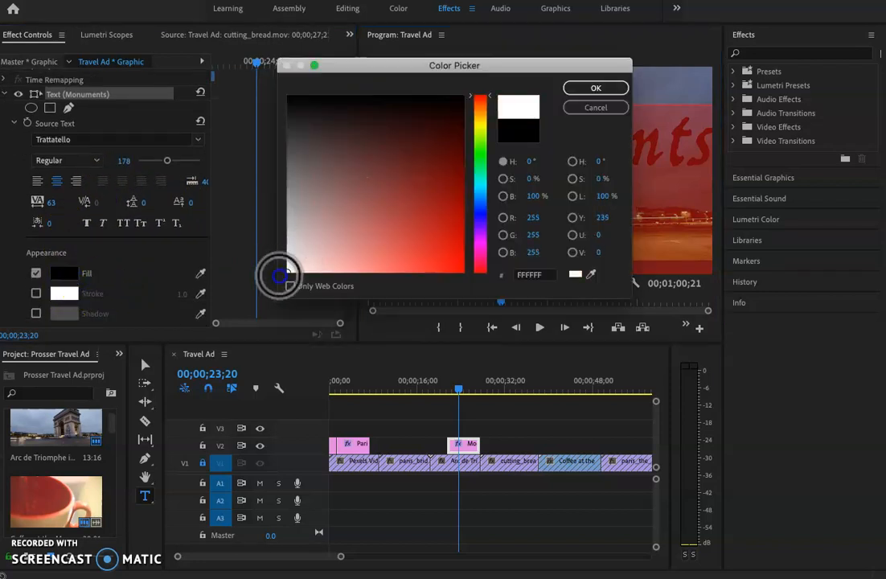
{"action": "left_click", "coordinate": [596, 86]}
Set the "Monuments" font size to 121 and nudge the title slightly down and right over the Arc de Triomphe.
{"action": "scroll", "coordinate": [127, 265], "scroll_direction": "up", "scroll_amount": 3}
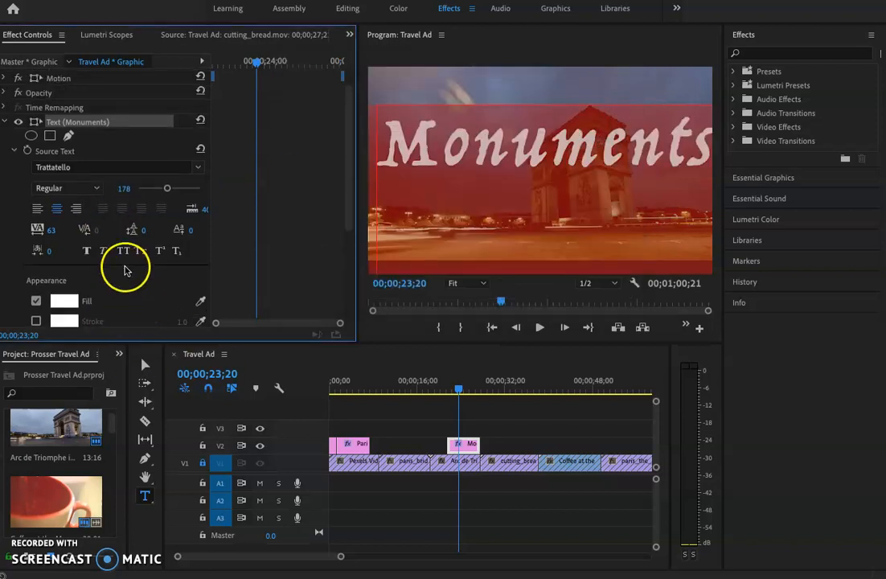
{"action": "mouse_move", "coordinate": [166, 215]}
{"action": "left_mouse_down"}
{"action": "mouse_move", "coordinate": [195, 219]}
{"action": "mouse_move", "coordinate": [133, 218]}
{"action": "mouse_move", "coordinate": [157, 223]}
{"action": "left_mouse_up"}
{"action": "left_click", "coordinate": [456, 242]}
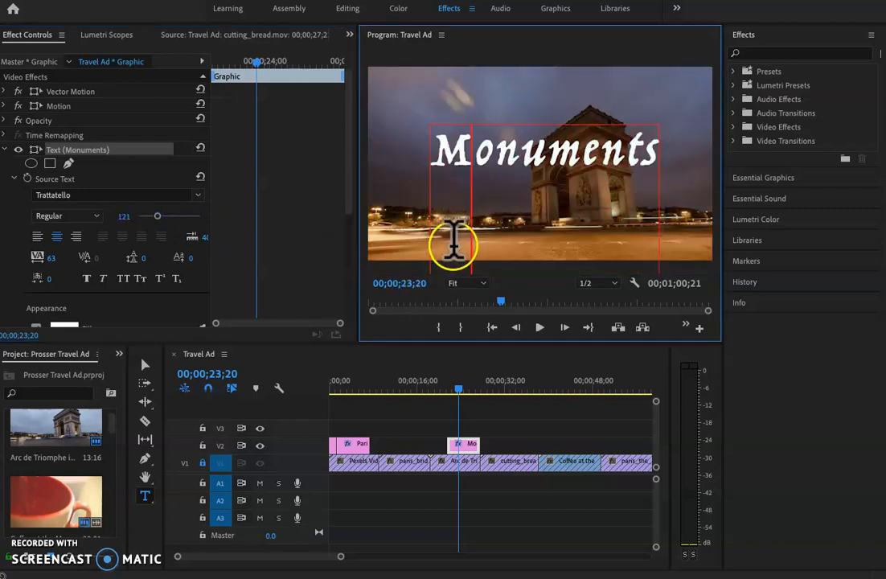
{"action": "left_click", "coordinate": [385, 238]}
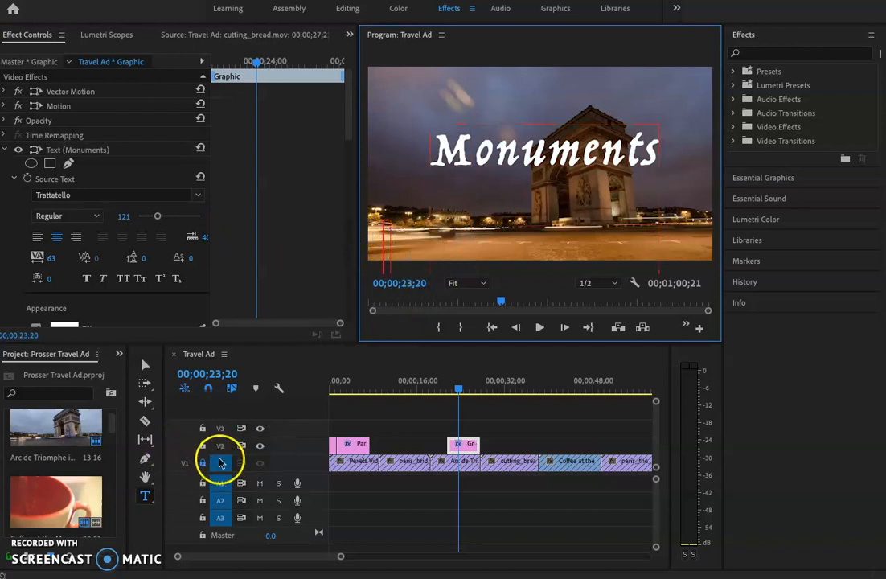
{"action": "left_click", "coordinate": [145, 365]}
{"action": "left_click", "coordinate": [538, 146]}
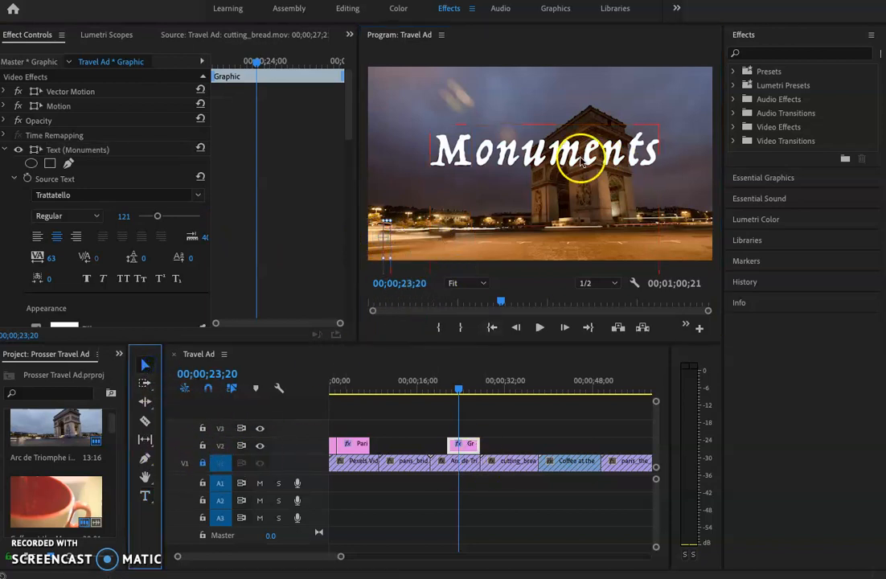
{"action": "mouse_move", "coordinate": [543, 156]}
{"action": "left_mouse_down"}
{"action": "mouse_move", "coordinate": [558, 164]}
{"action": "mouse_move", "coordinate": [547, 163]}
{"action": "left_mouse_up"}
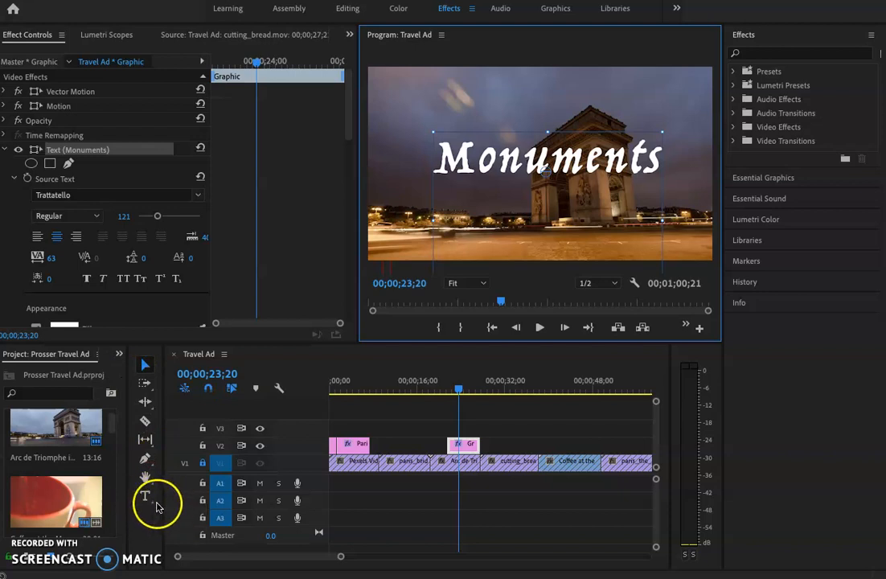
Save the project and switch to the Editing workspace.
{"action": "key", "text": "ctrl+s"}
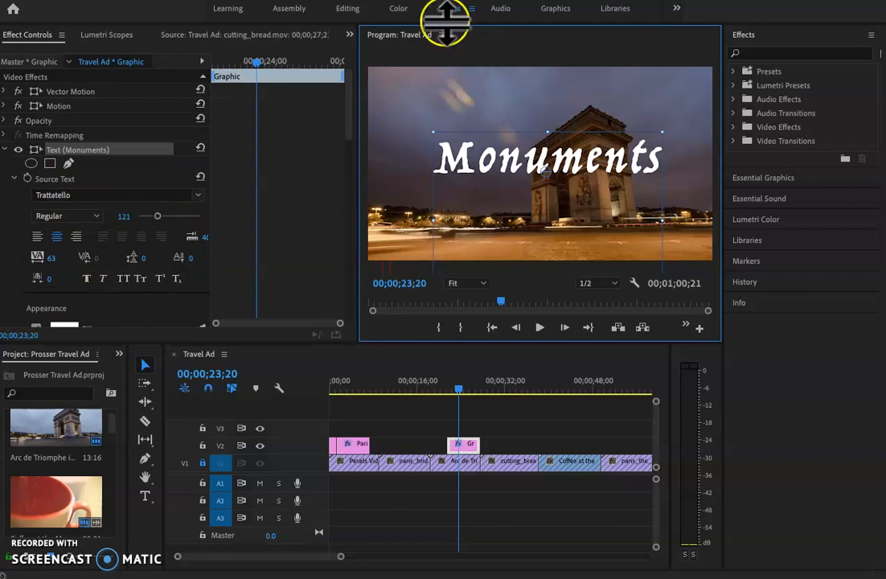
{"action": "left_click", "coordinate": [348, 10]}
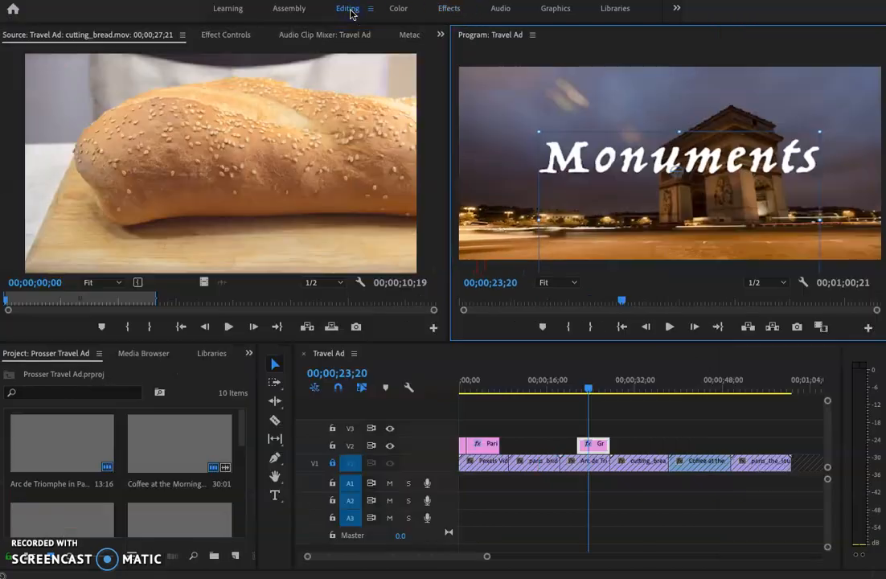